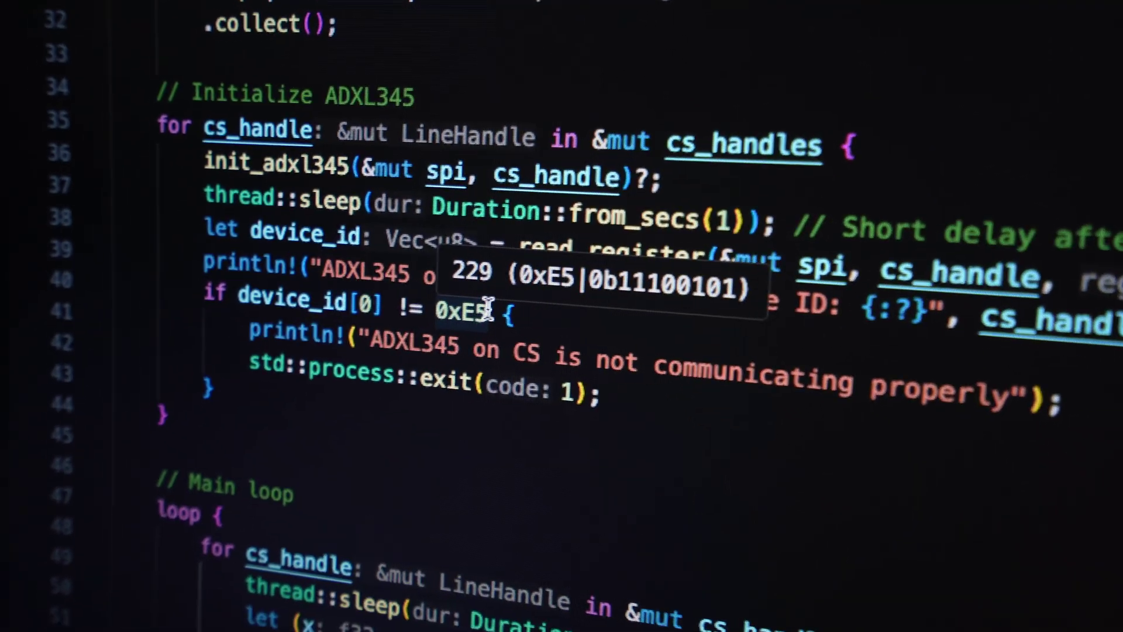
scroll(495, 315, "down", 1)
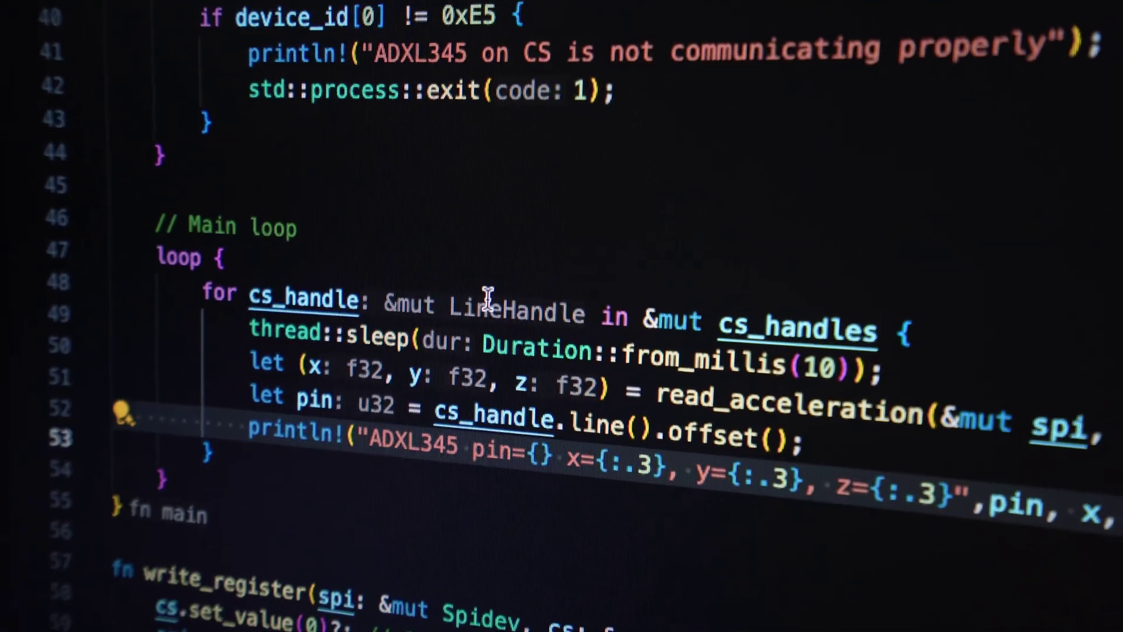
scroll(484, 297, "down", 1)
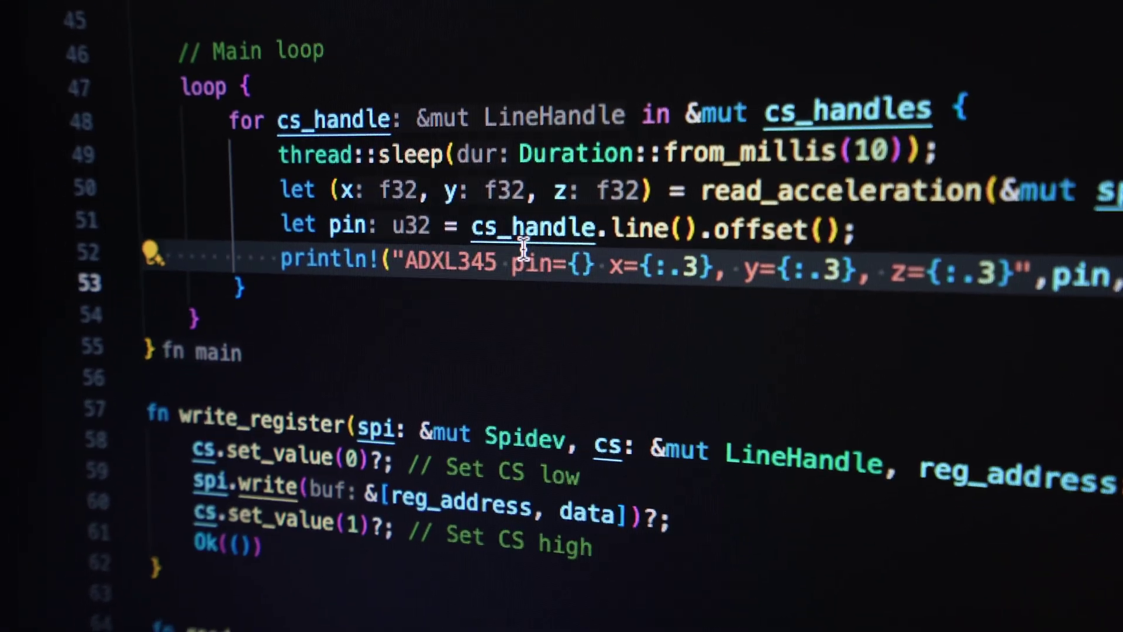